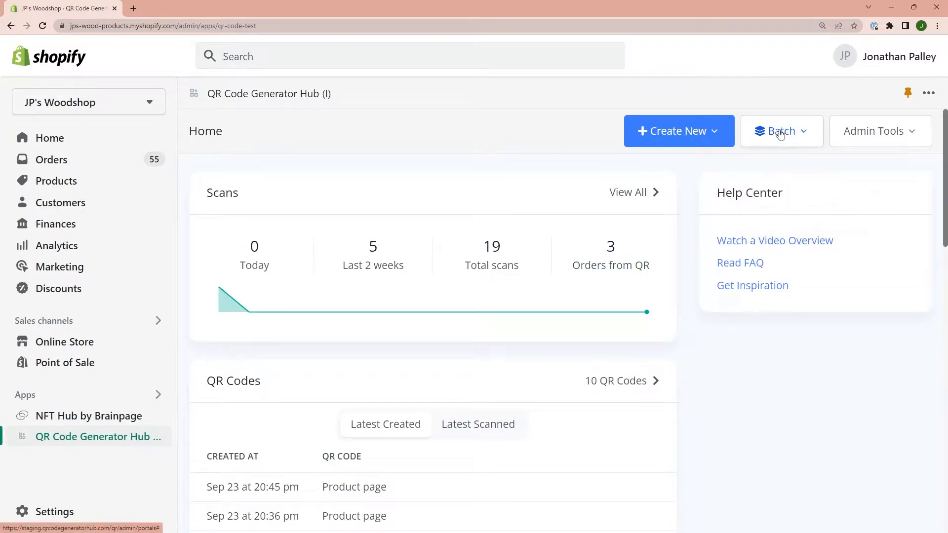
Start a new QR code batch and open the store's product list through the link for creating a product filter.
{"action": "left_click", "coordinate": [780, 133]}
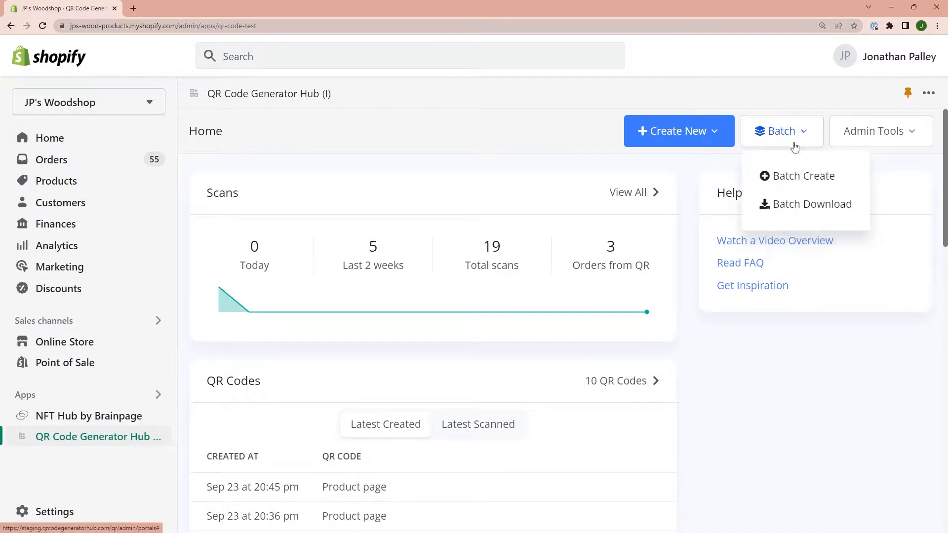
{"action": "left_click", "coordinate": [813, 179]}
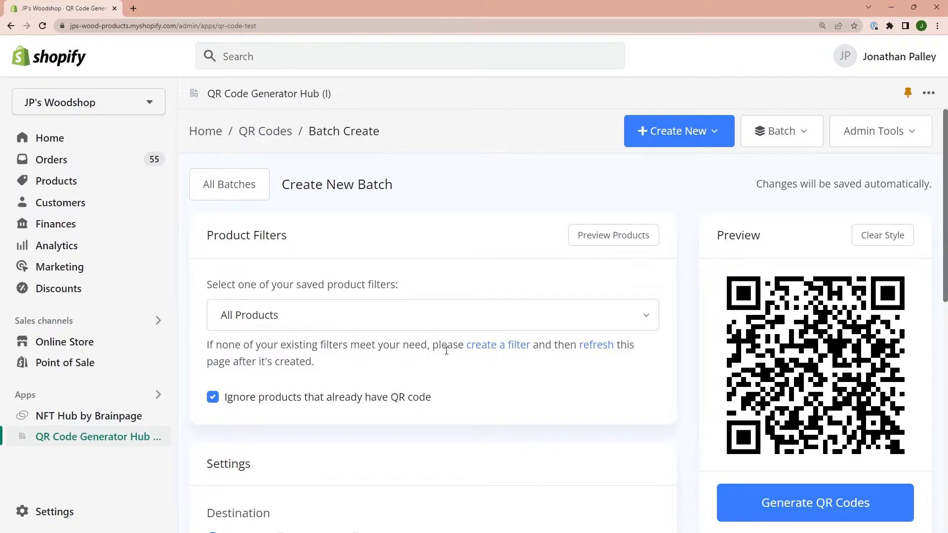
{"action": "left_click", "coordinate": [491, 348]}
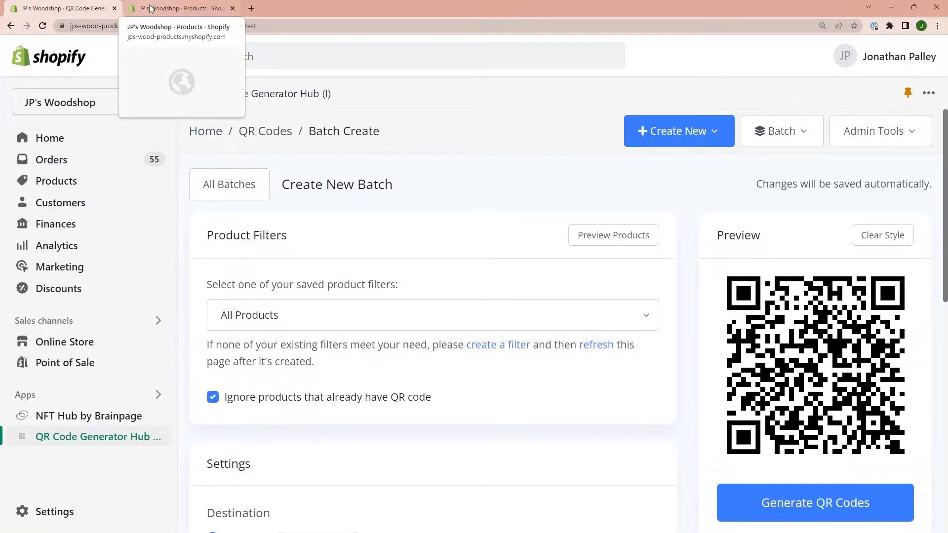
{"action": "left_click", "coordinate": [151, 8]}
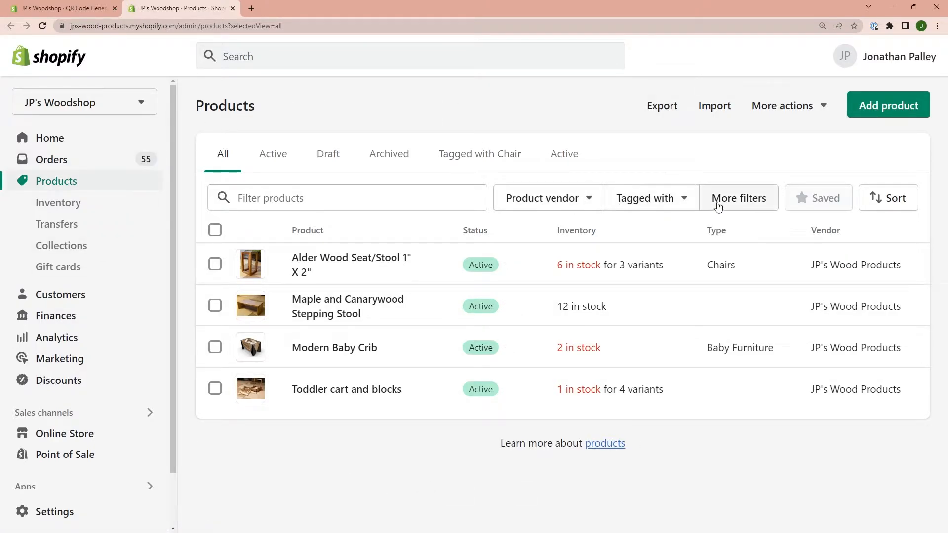
{"action": "left_click", "coordinate": [571, 199]}
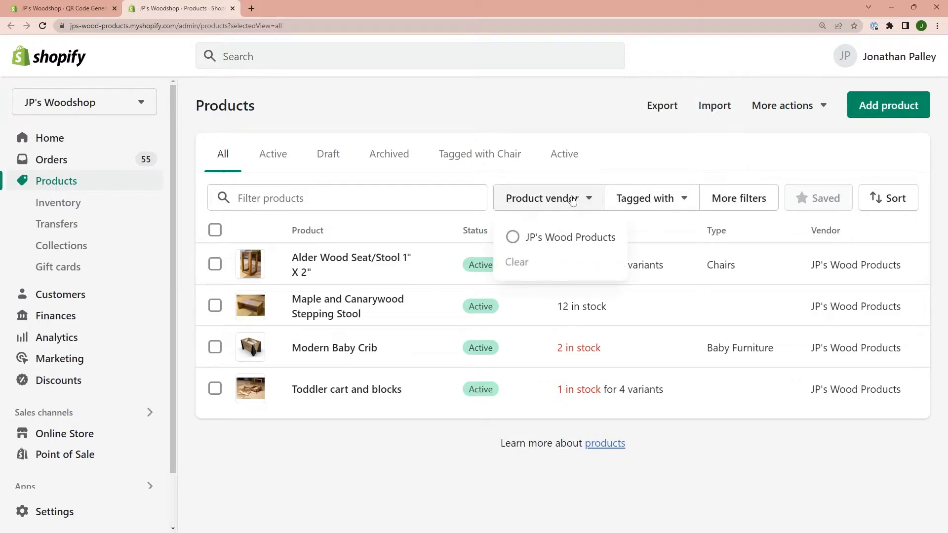
{"action": "left_click", "coordinate": [572, 200]}
{"action": "left_click", "coordinate": [646, 201]}
{"action": "left_click", "coordinate": [647, 204]}
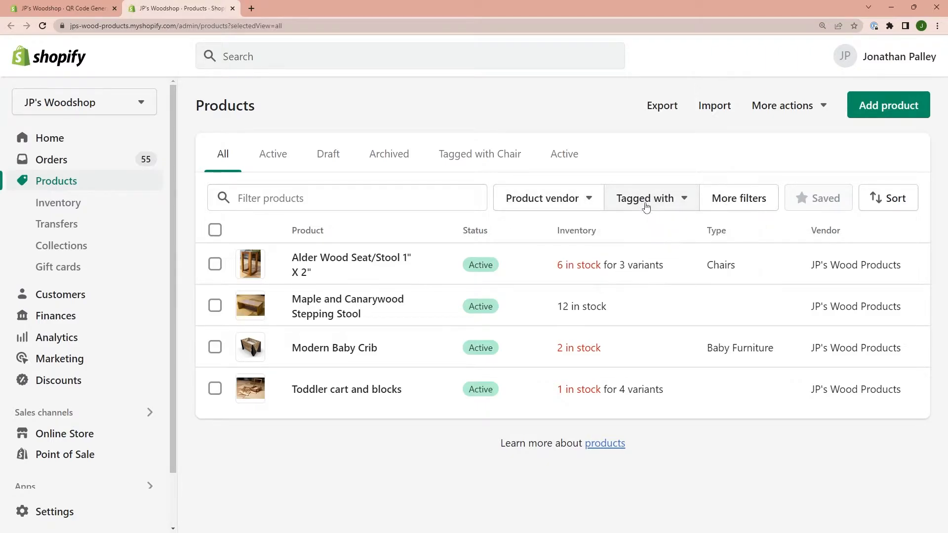
Filter the product list by availability, choosing Available on Online Store.
{"action": "left_click", "coordinate": [750, 205]}
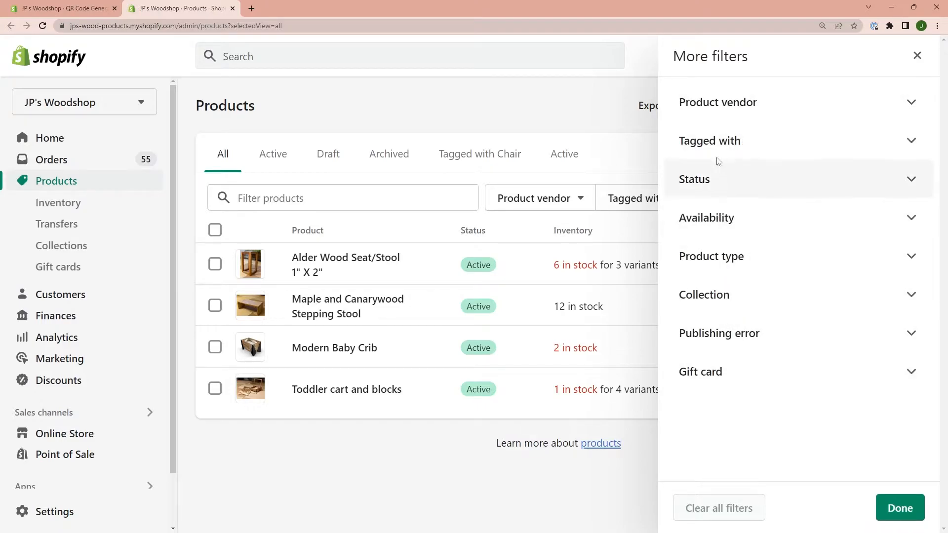
{"action": "left_click", "coordinate": [719, 184]}
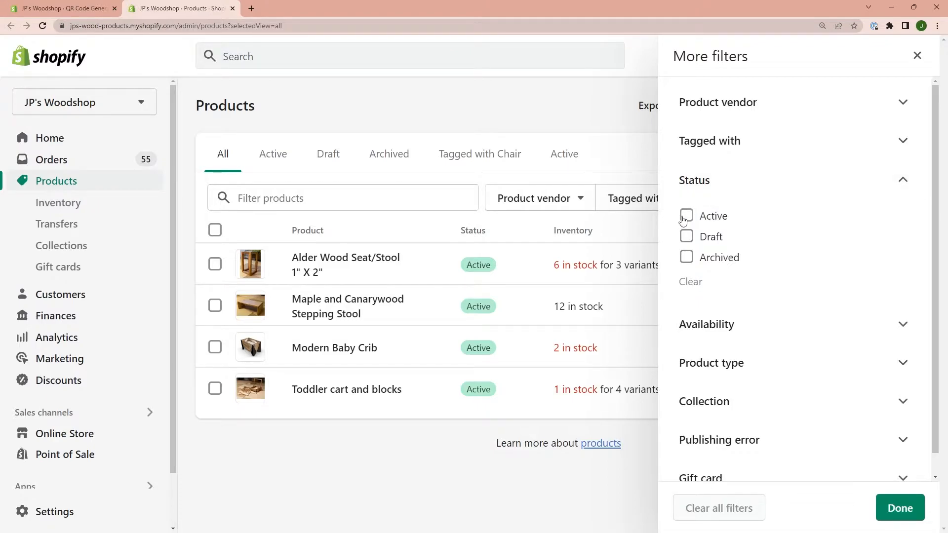
{"action": "left_click", "coordinate": [704, 324]}
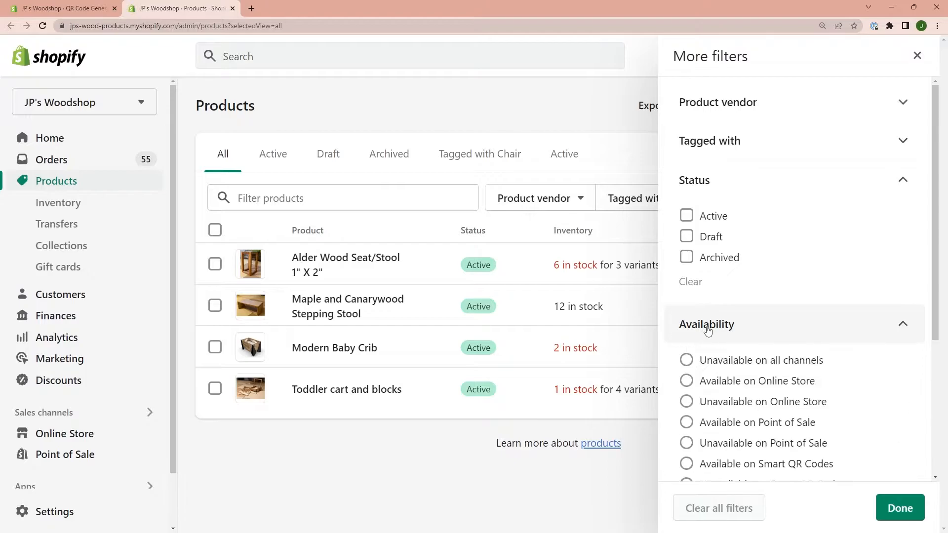
{"action": "scroll", "coordinate": [741, 343], "scroll_direction": "down", "scroll_amount": 1}
{"action": "left_click", "coordinate": [727, 337]}
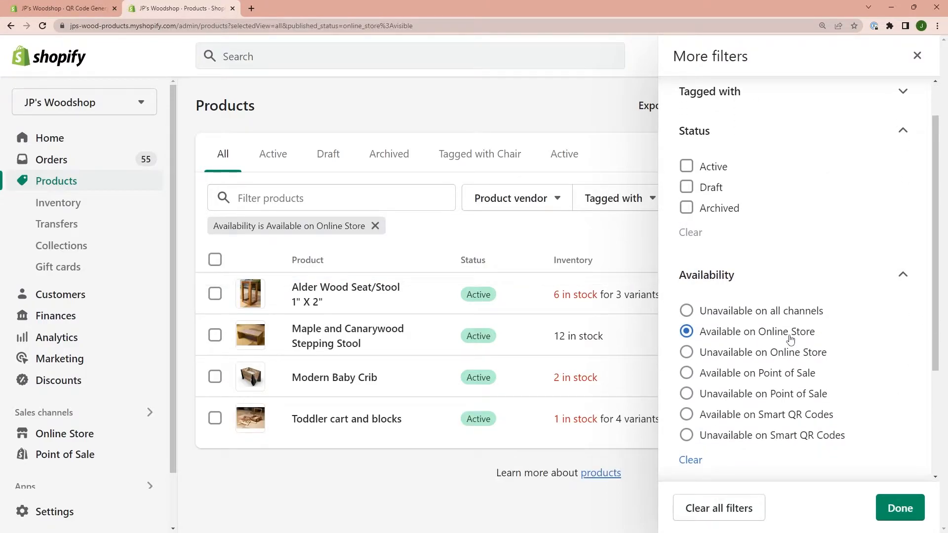
{"action": "left_click", "coordinate": [901, 509]}
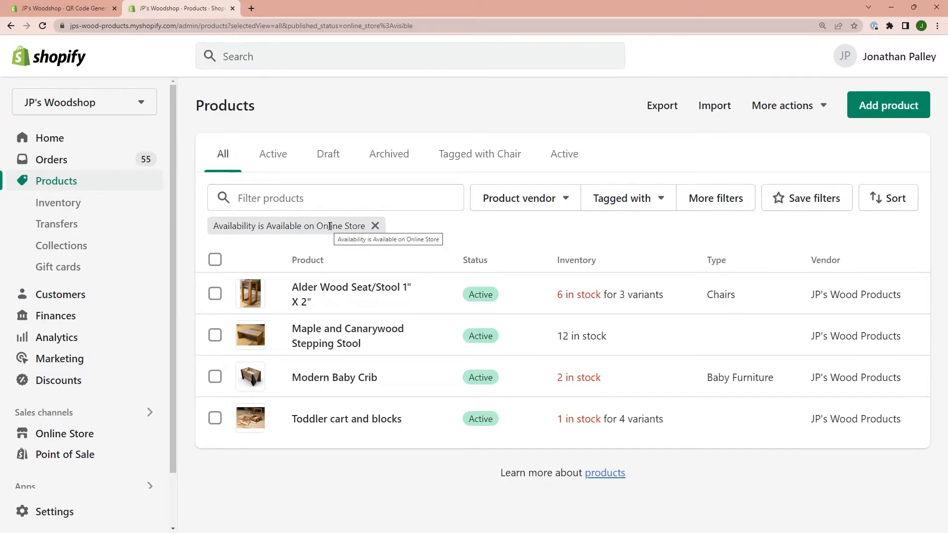
Save the current product filter under the name "Available in Online".
{"action": "left_click", "coordinate": [799, 207]}
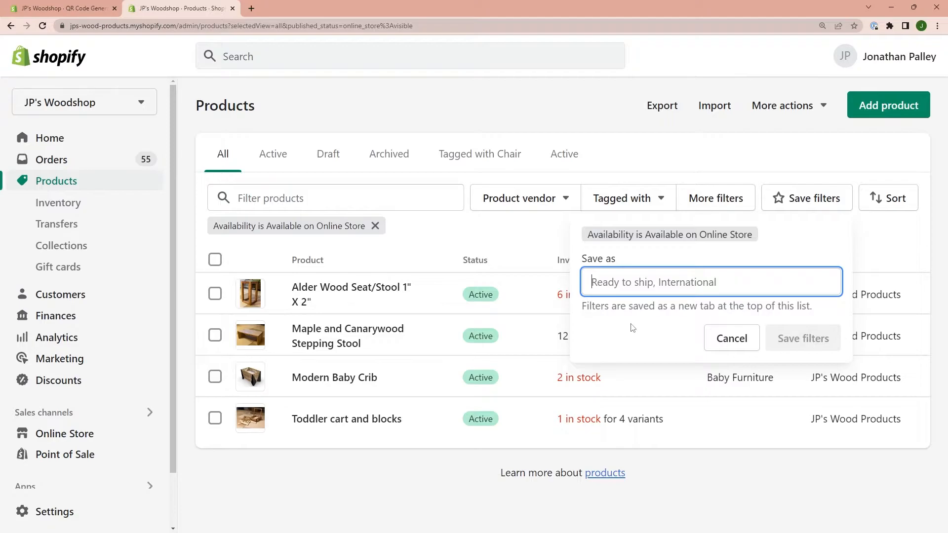
{"action": "type", "text": "A"}
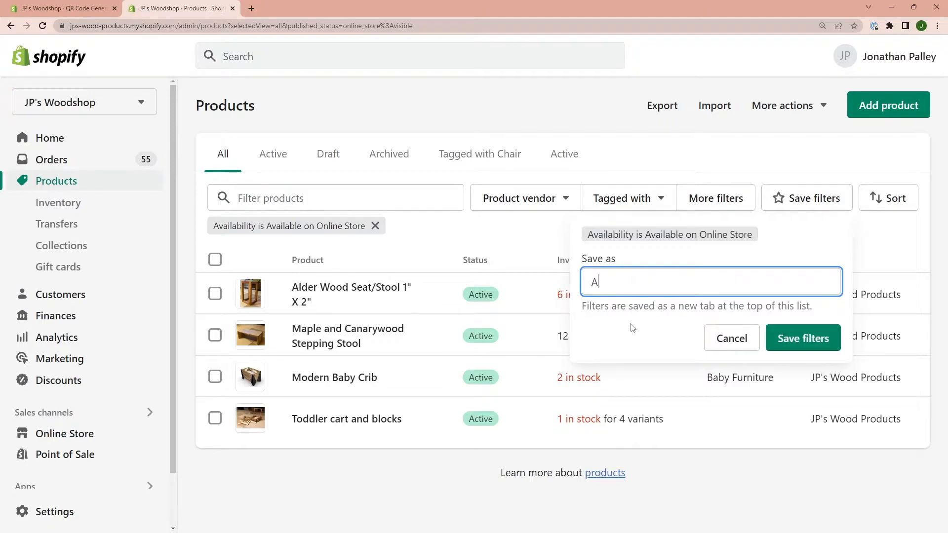
{"action": "type", "text": "vailable in Online"}
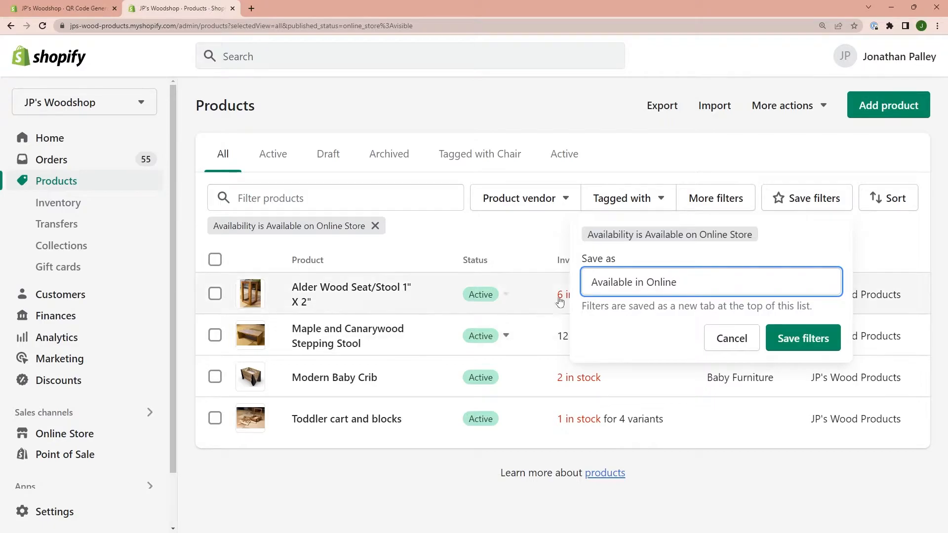
{"action": "left_click", "coordinate": [799, 339]}
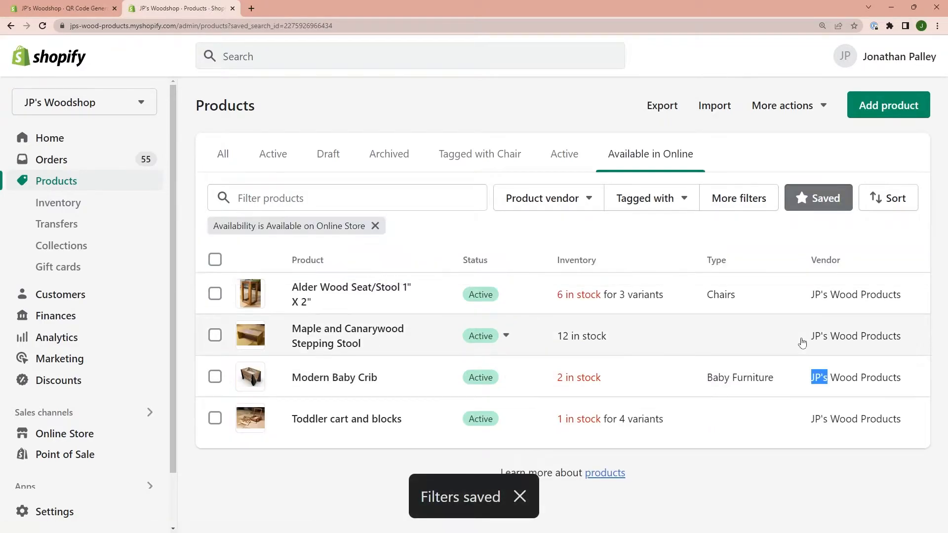
{"action": "left_click_drag", "start_coordinate": [802, 338], "coordinate": [828, 377]}
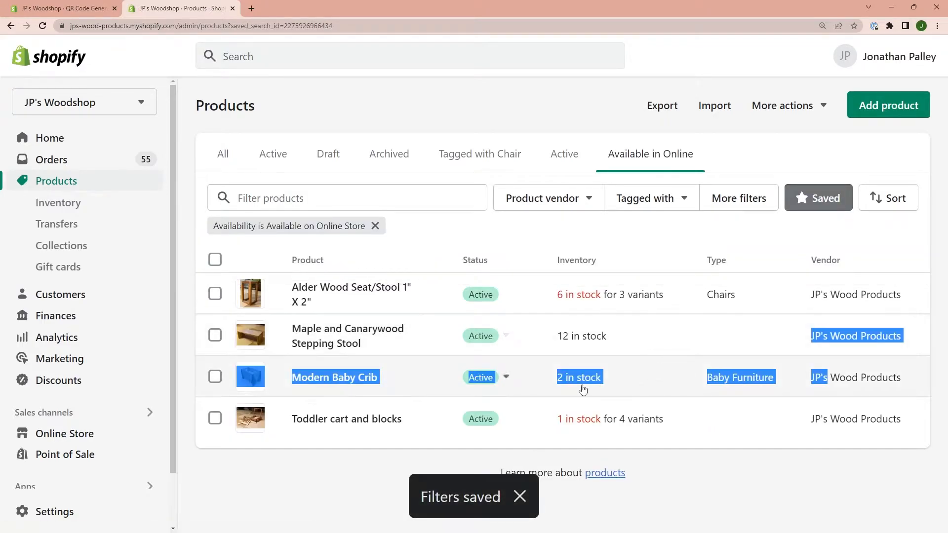
{"action": "left_click", "coordinate": [637, 457]}
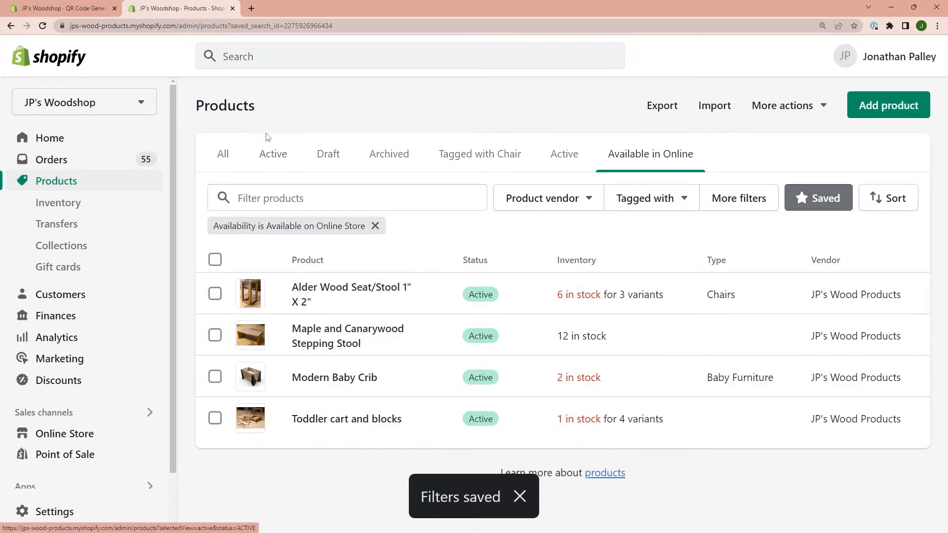
Return to QR Code Generator Hub, reload it and start a new batch of QR codes again.
{"action": "left_click", "coordinate": [46, 9]}
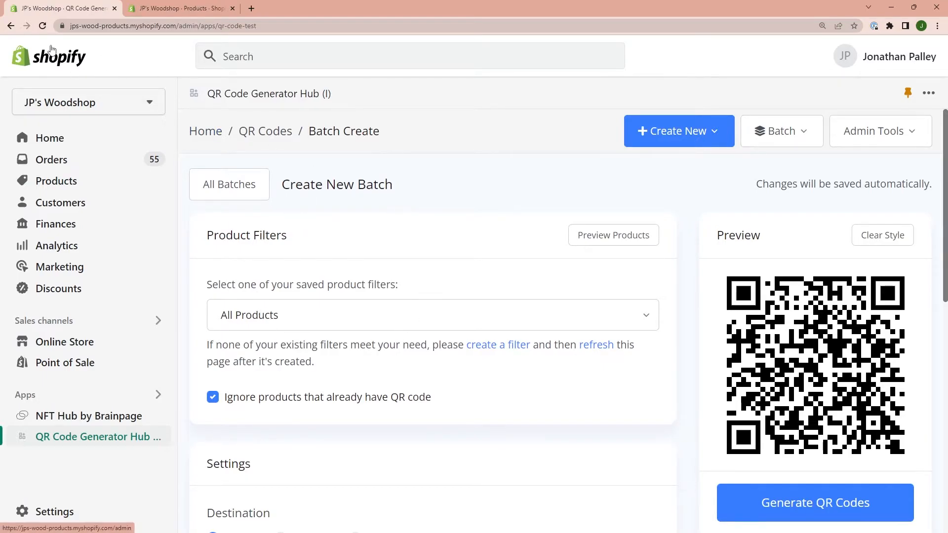
{"action": "left_click", "coordinate": [68, 50]}
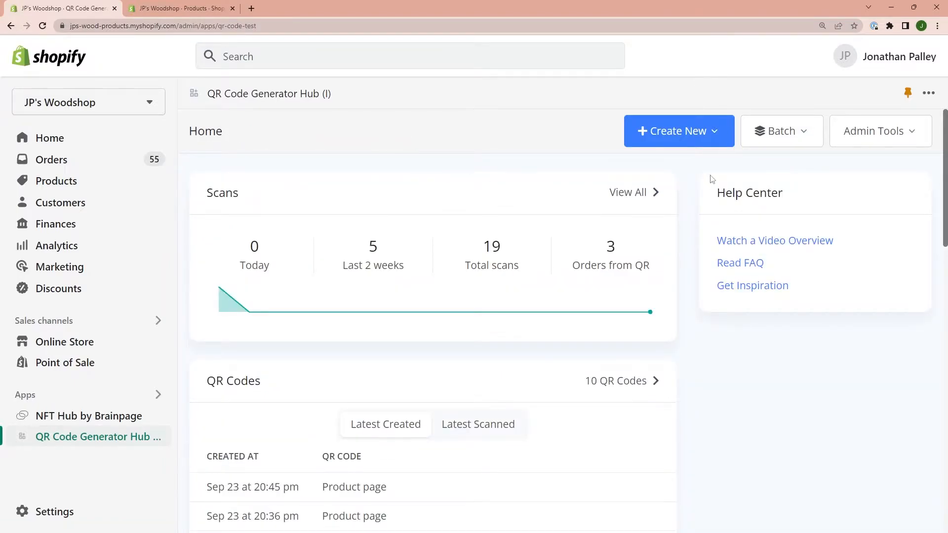
{"action": "left_click", "coordinate": [773, 134]}
{"action": "left_click", "coordinate": [775, 176]}
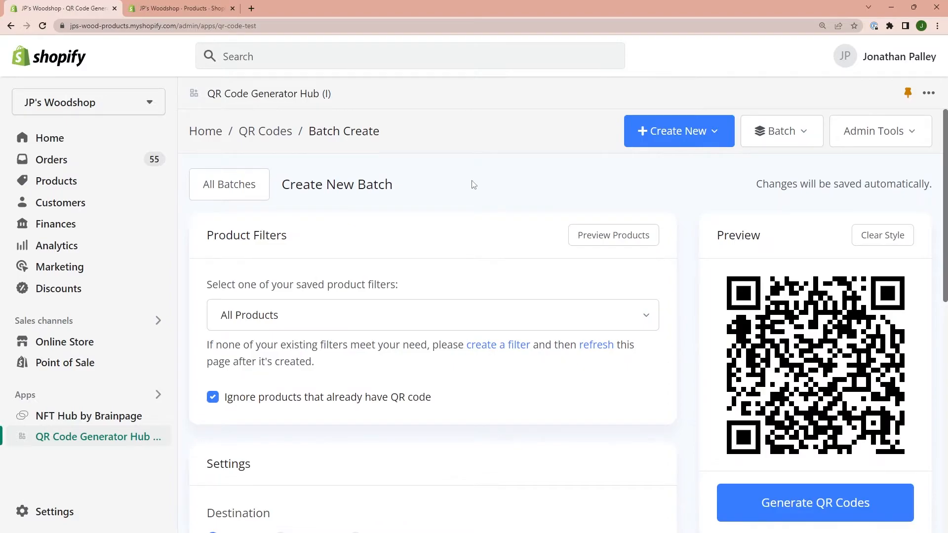
Set the batch's product filter to the saved "Available in Online" filter.
{"action": "left_click", "coordinate": [432, 317]}
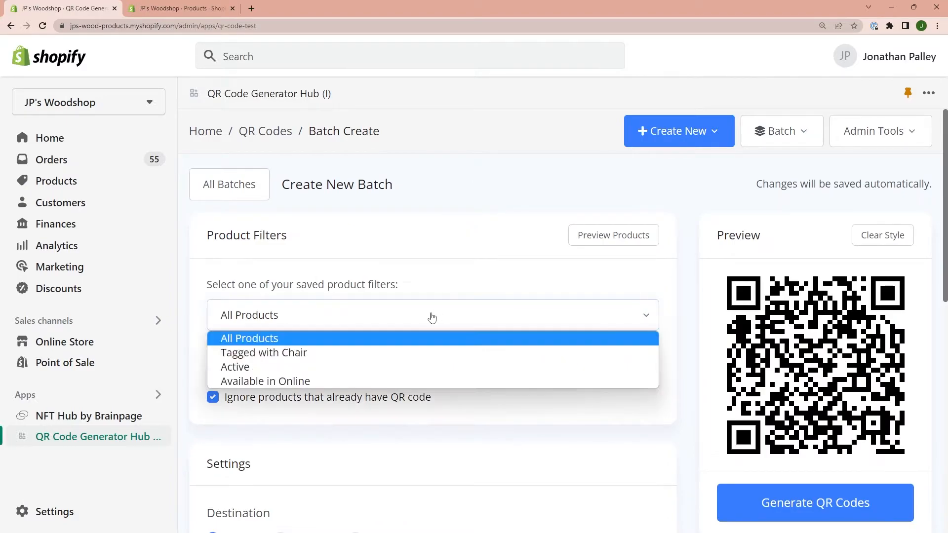
{"action": "left_click", "coordinate": [280, 381]}
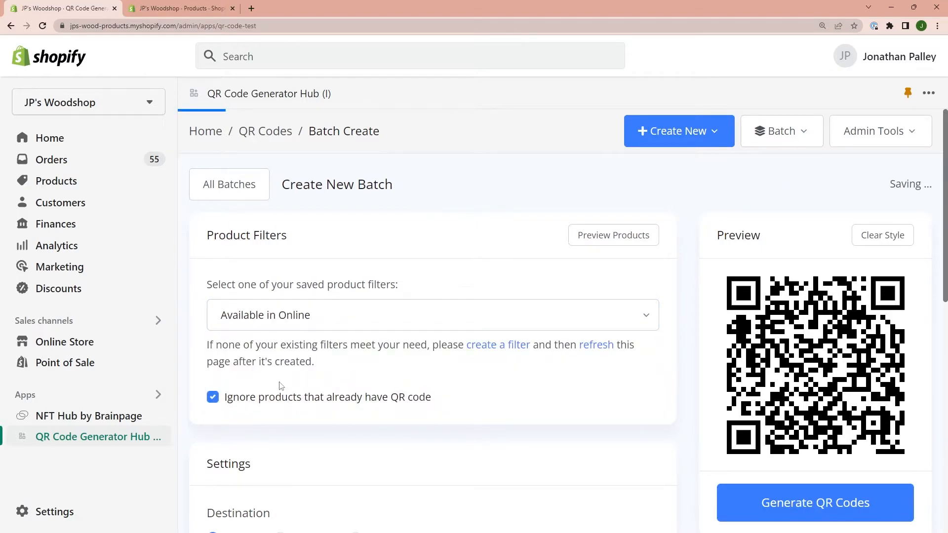
{"action": "left_click", "coordinate": [280, 316]}
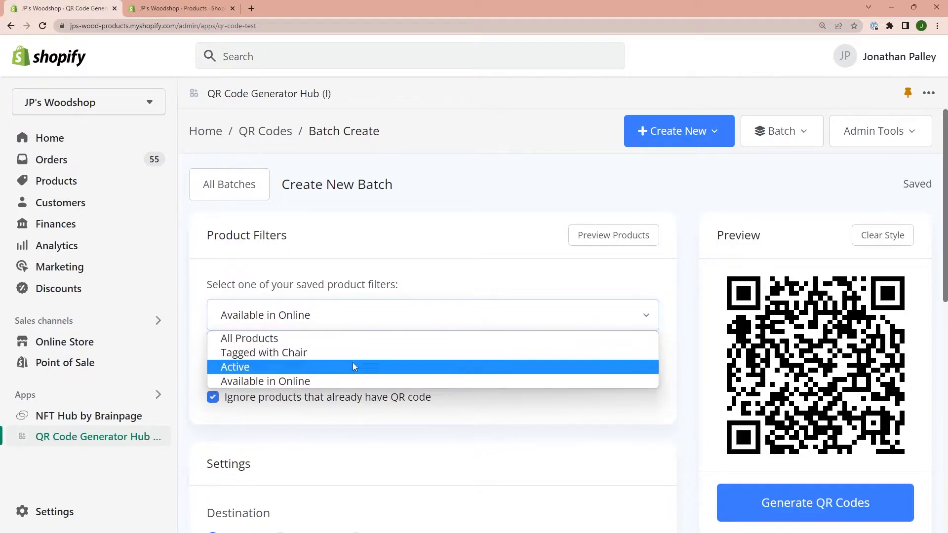
{"action": "left_click", "coordinate": [306, 383]}
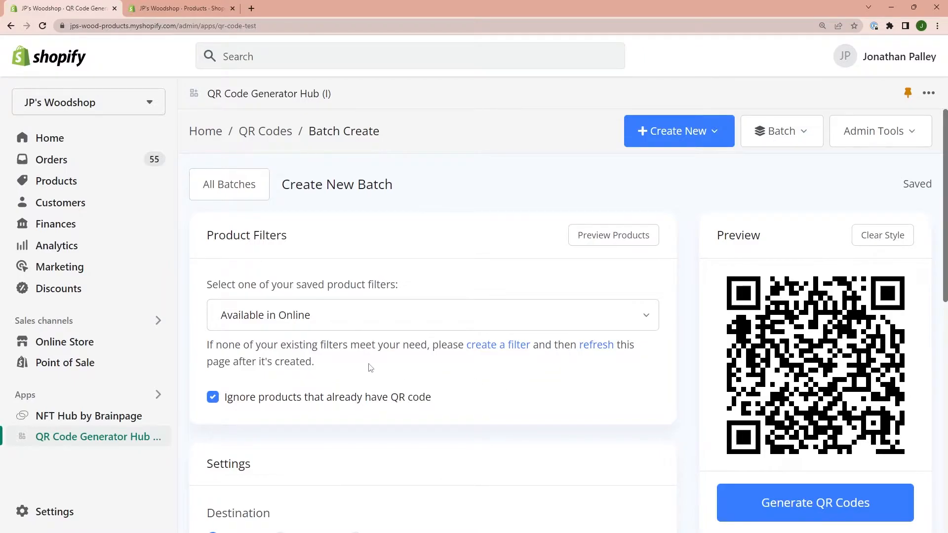
Enable automatically applying a discount code when scanned and choose Checkout as the batch's destination.
{"action": "scroll", "coordinate": [370, 368], "scroll_direction": "down", "scroll_amount": 5}
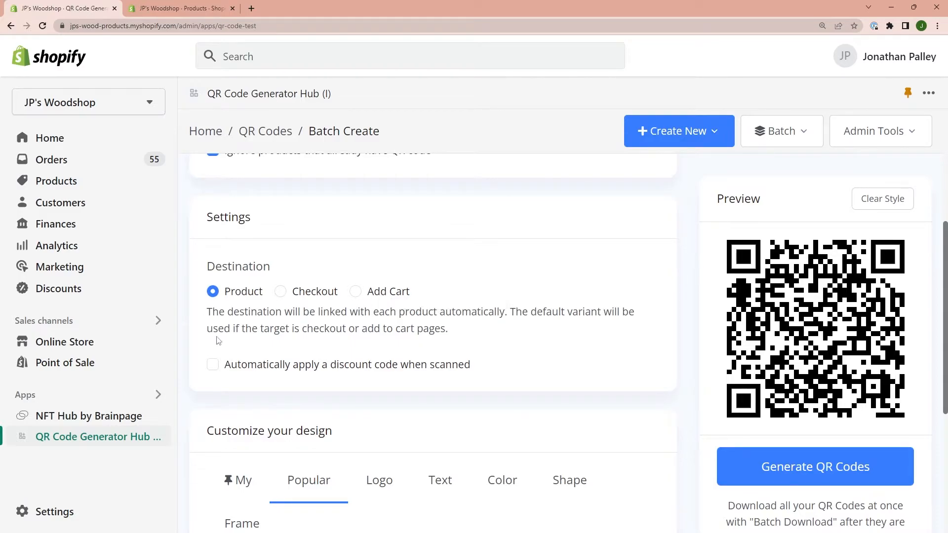
{"action": "double_click", "coordinate": [424, 367]}
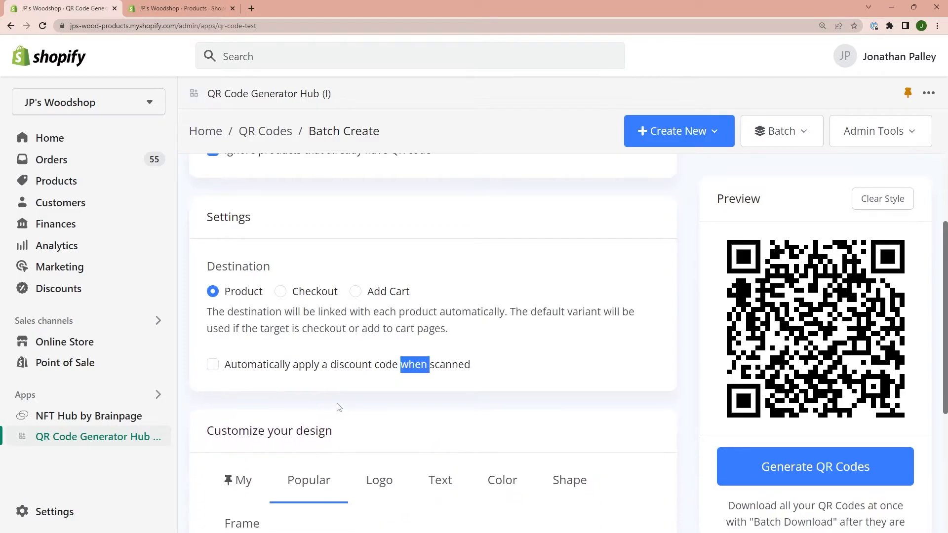
{"action": "left_click", "coordinate": [253, 365]}
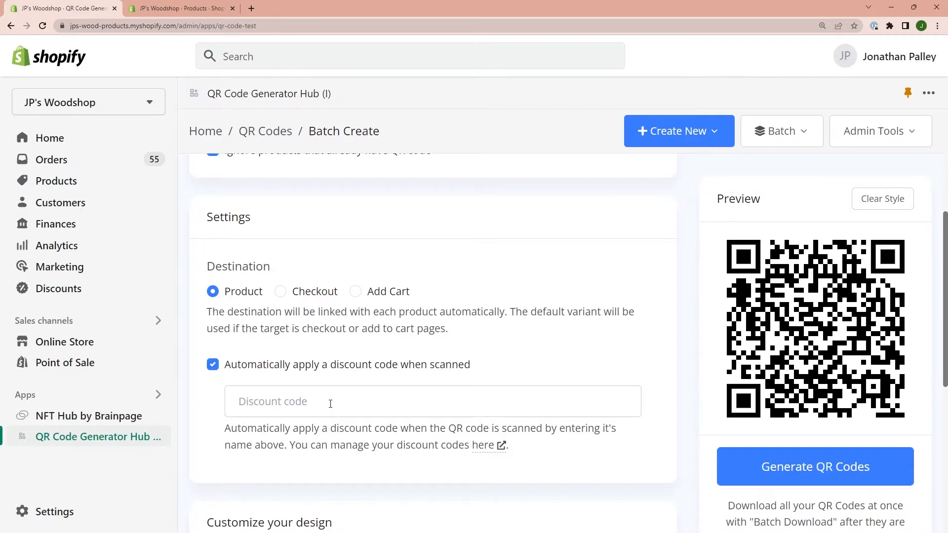
{"action": "left_click", "coordinate": [306, 295]}
{"action": "scroll", "coordinate": [429, 389], "scroll_direction": "down", "scroll_amount": 5}
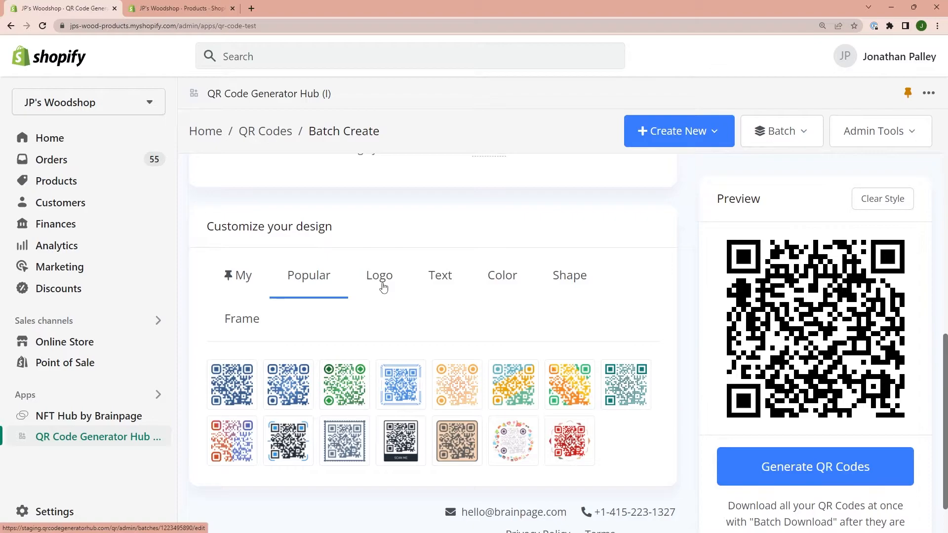
{"action": "scroll", "coordinate": [384, 285], "scroll_direction": "down", "scroll_amount": 1}
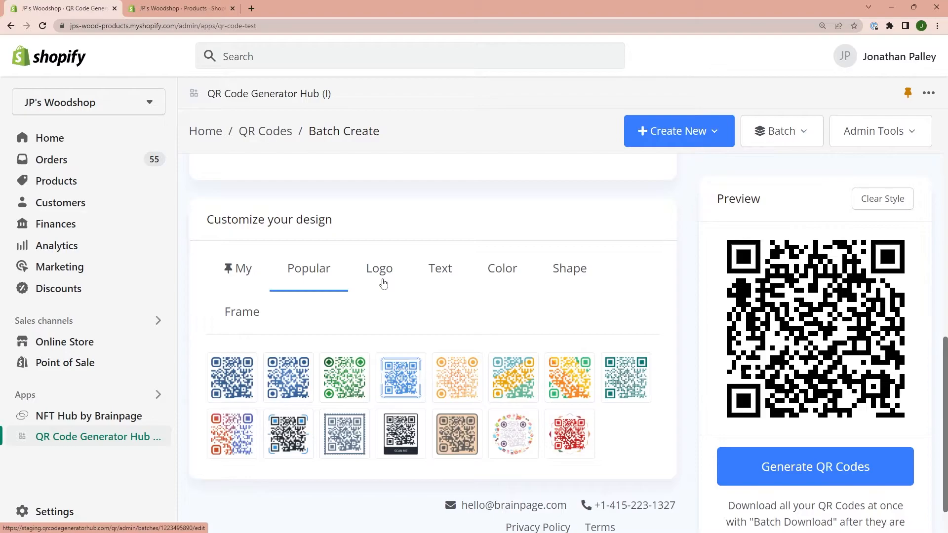
{"action": "left_click", "coordinate": [576, 273]}
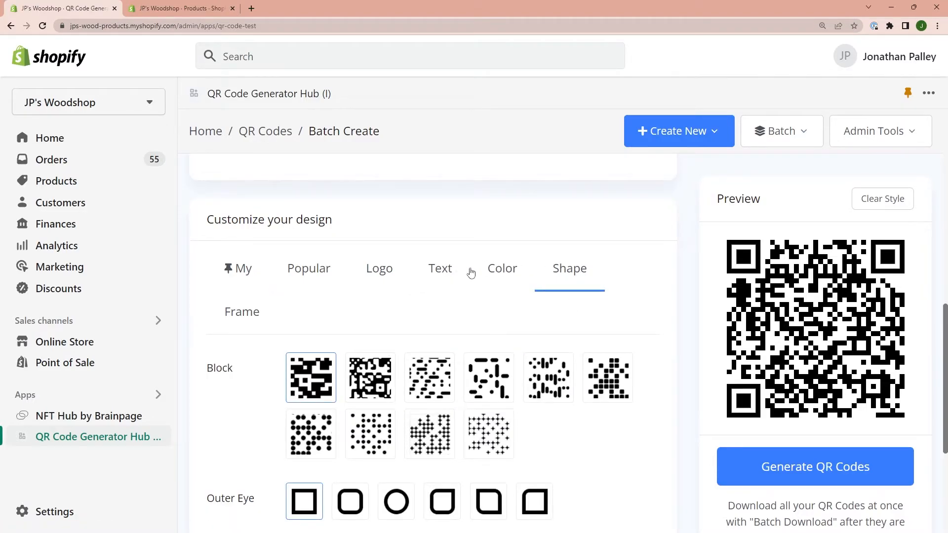
{"action": "left_click", "coordinate": [493, 271]}
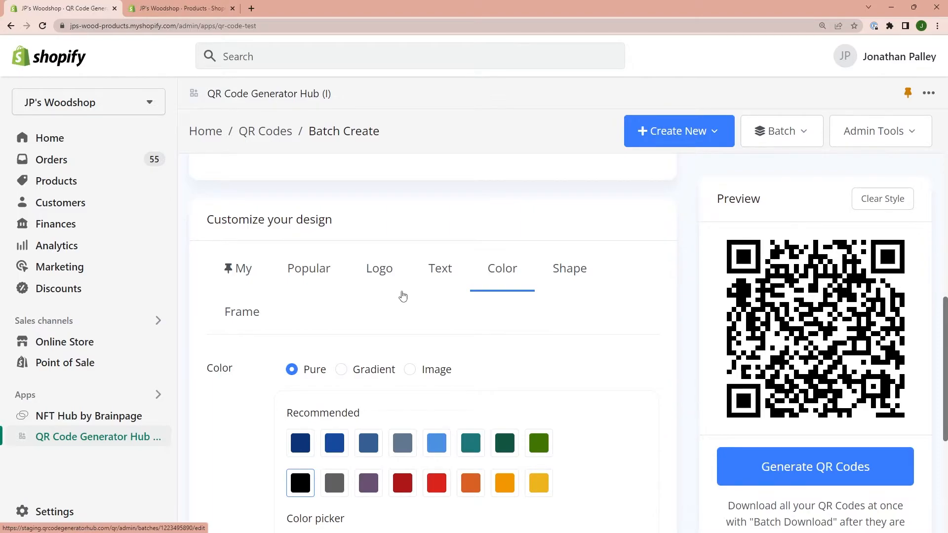
Set the QR code design's header text to "Scan this to reorder {{name}}", using the product name placeholder.
{"action": "left_click", "coordinate": [443, 275]}
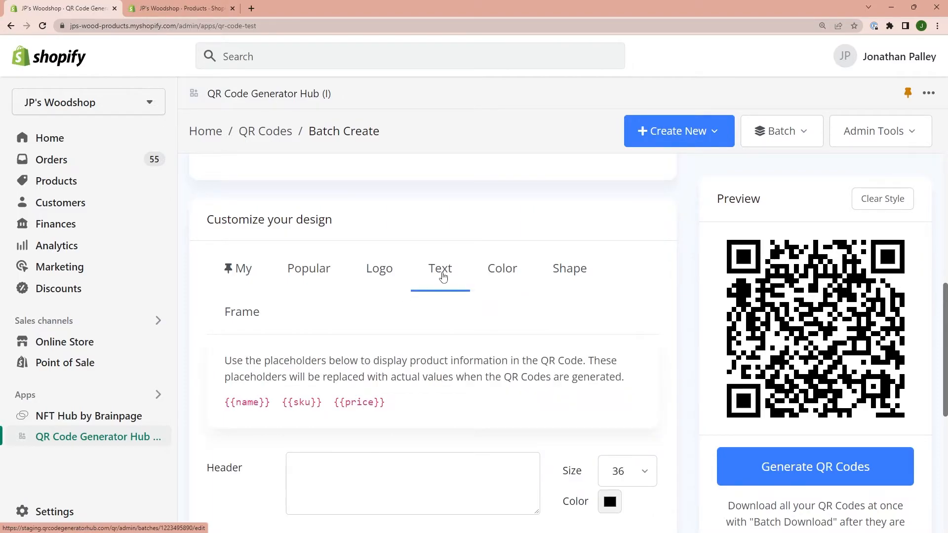
{"action": "scroll", "coordinate": [443, 277], "scroll_direction": "down", "scroll_amount": 1}
{"action": "scroll", "coordinate": [443, 277], "scroll_direction": "down", "scroll_amount": 1}
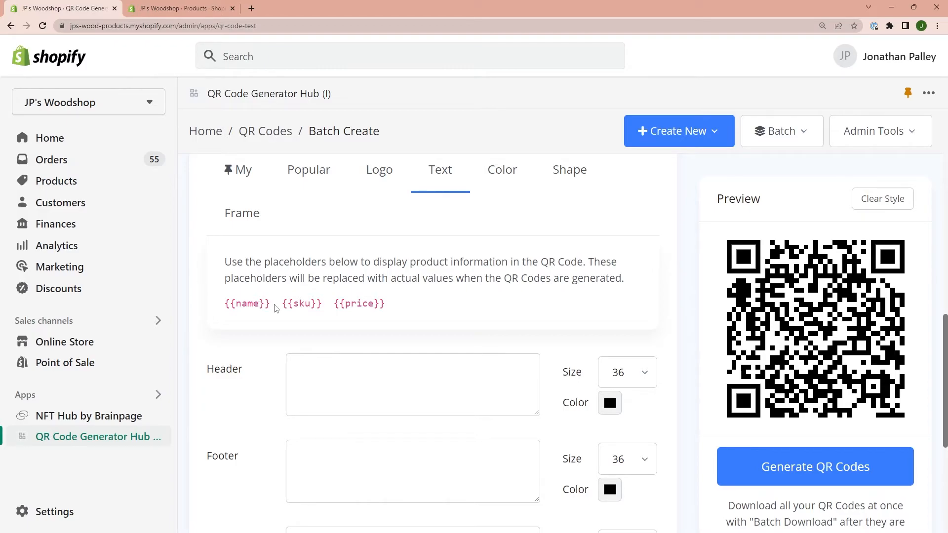
{"action": "left_click", "coordinate": [328, 381]}
{"action": "type", "text": "Scan this to reorder"}
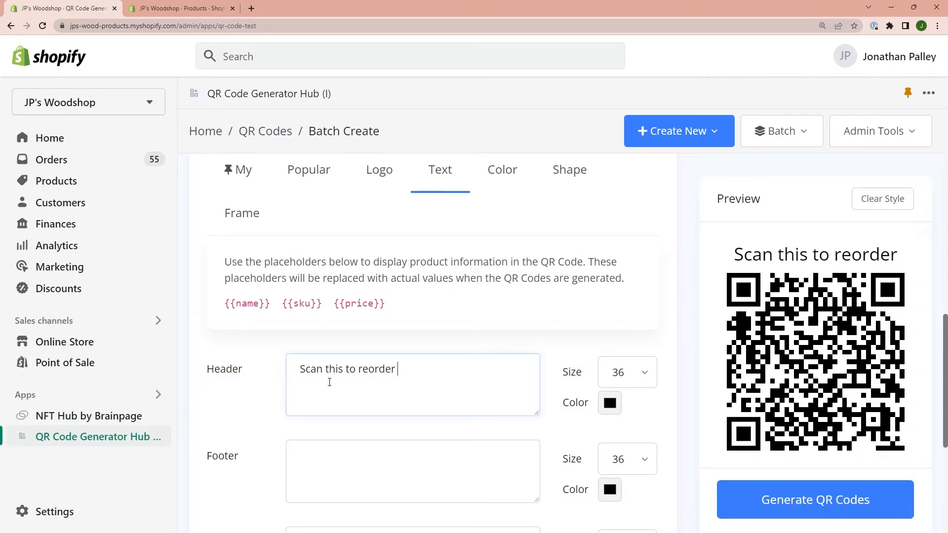
{"action": "type", "text": " {{name}}"}
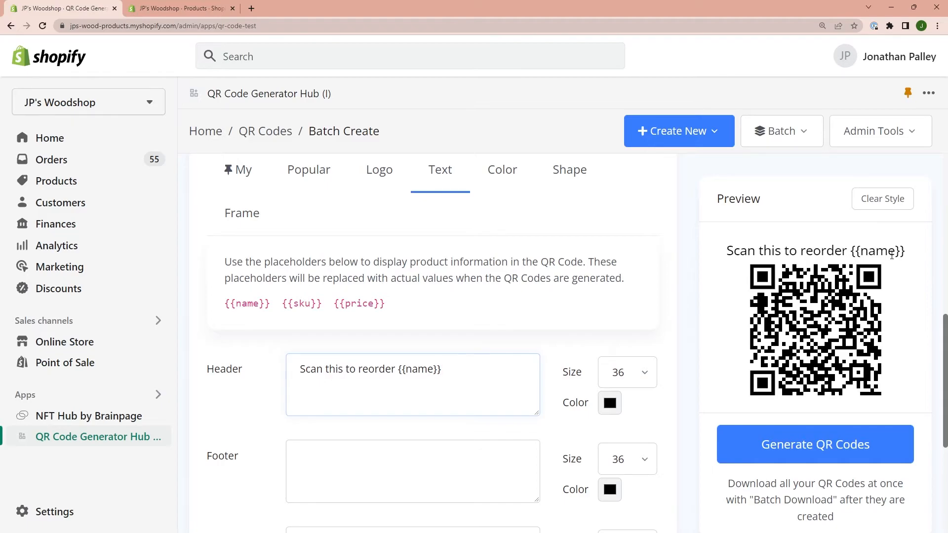
Generate the QR codes for the "Available in Online" batch and confirm the generation.
{"action": "scroll", "coordinate": [599, 290], "scroll_direction": "down", "scroll_amount": 5}
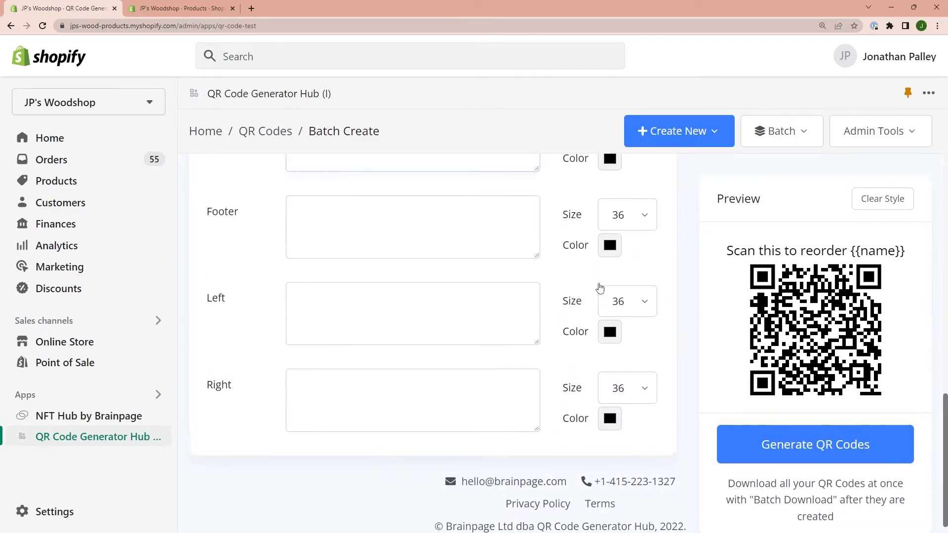
{"action": "scroll", "coordinate": [346, 231], "scroll_direction": "up", "scroll_amount": 4}
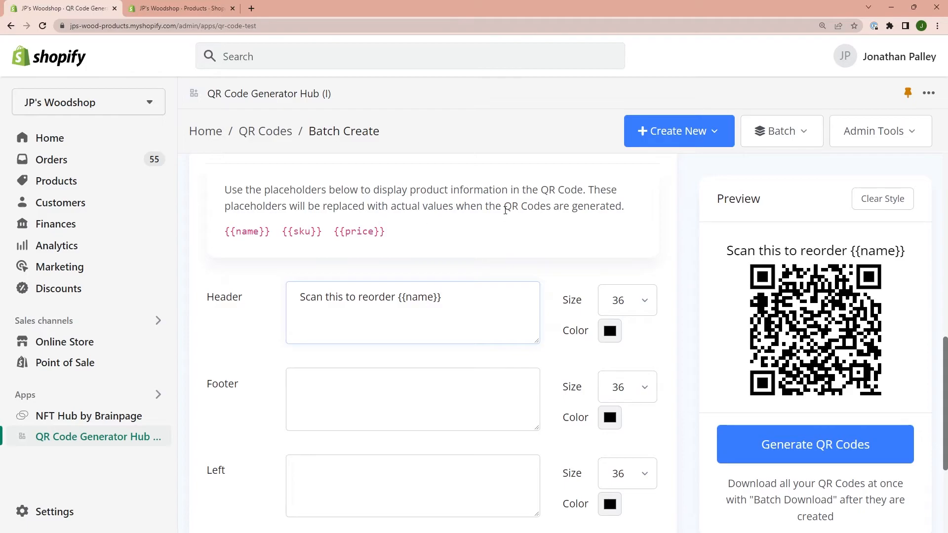
{"action": "scroll", "coordinate": [558, 231], "scroll_direction": "up", "scroll_amount": 5}
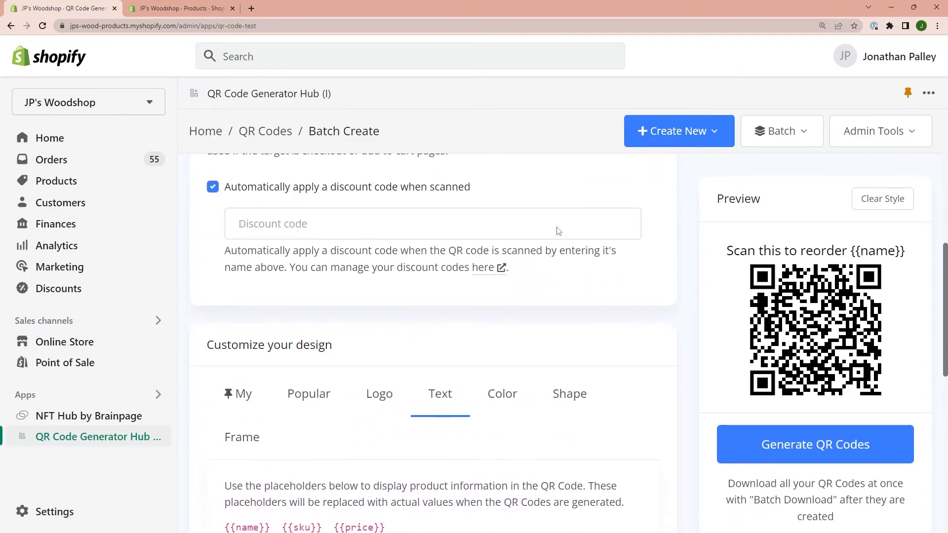
{"action": "scroll", "coordinate": [432, 208], "scroll_direction": "up", "scroll_amount": 6}
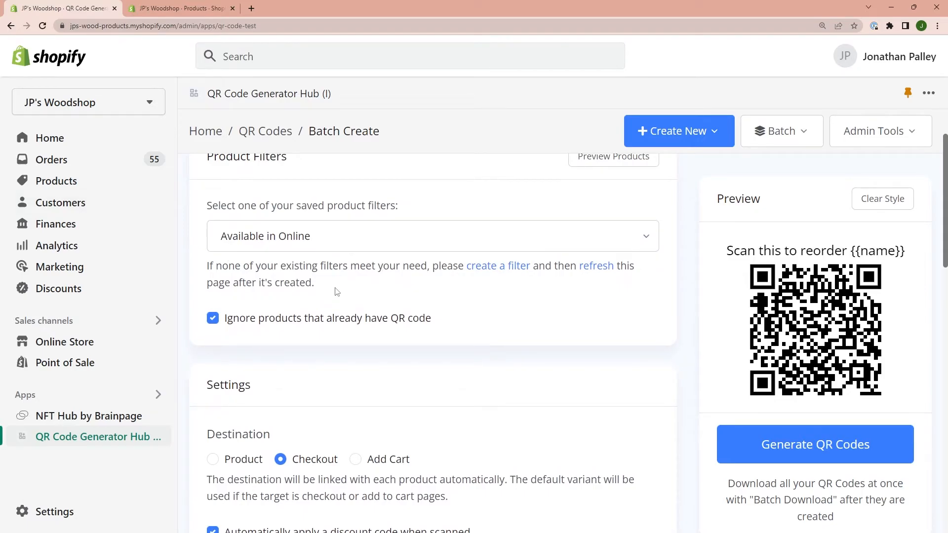
{"action": "scroll", "coordinate": [335, 292], "scroll_direction": "down", "scroll_amount": 3}
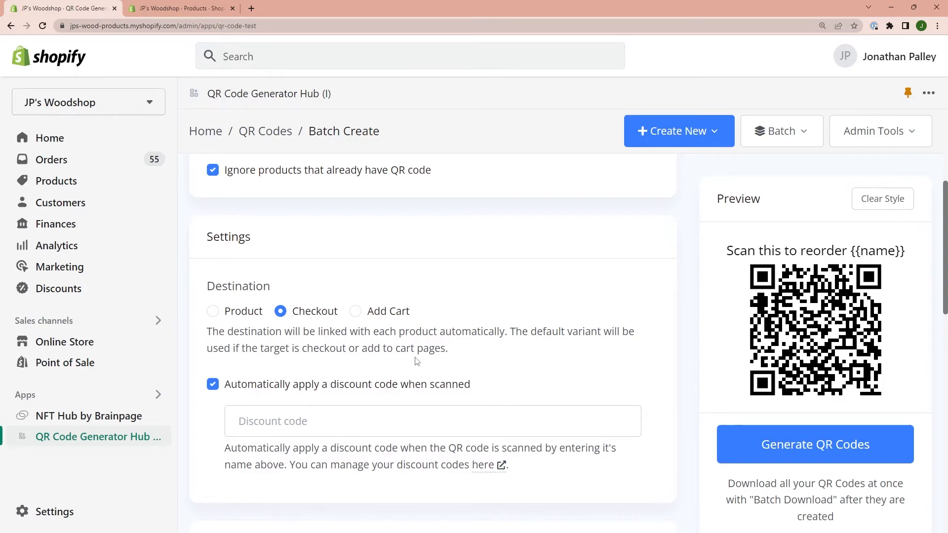
{"action": "left_click", "coordinate": [800, 451]}
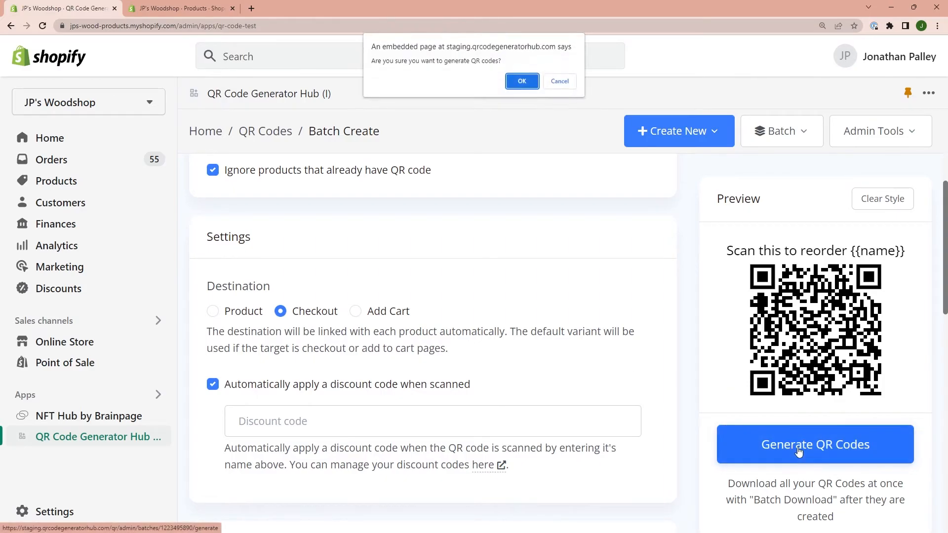
{"action": "left_click", "coordinate": [522, 81]}
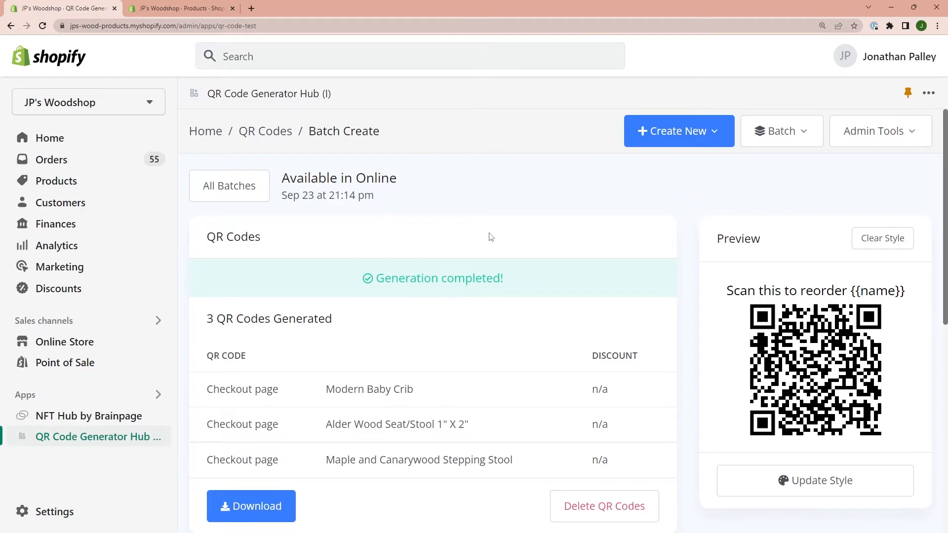
Download the batch's generated QR codes as a zip of Print - Small PNG files named by product name, and close the download dialog.
{"action": "scroll", "coordinate": [491, 237], "scroll_direction": "down", "scroll_amount": 1}
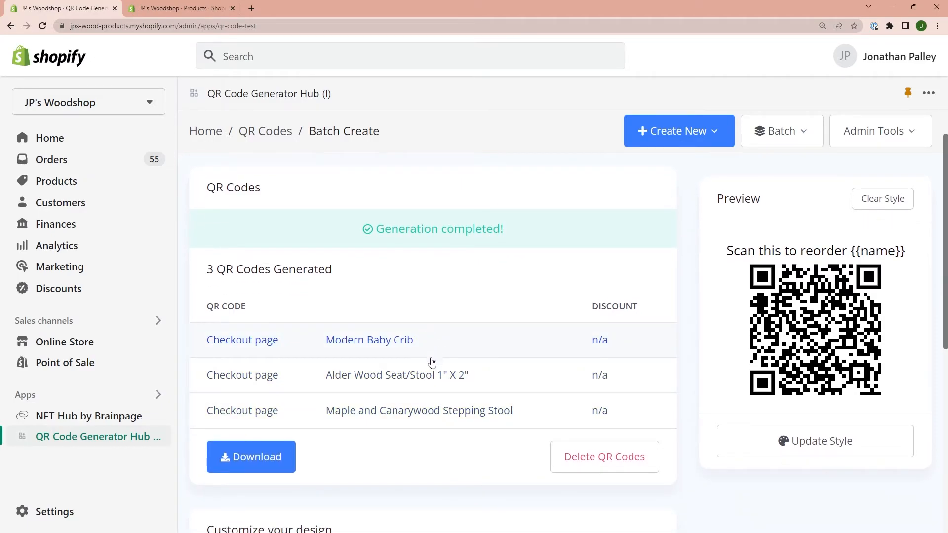
{"action": "left_click", "coordinate": [258, 459]}
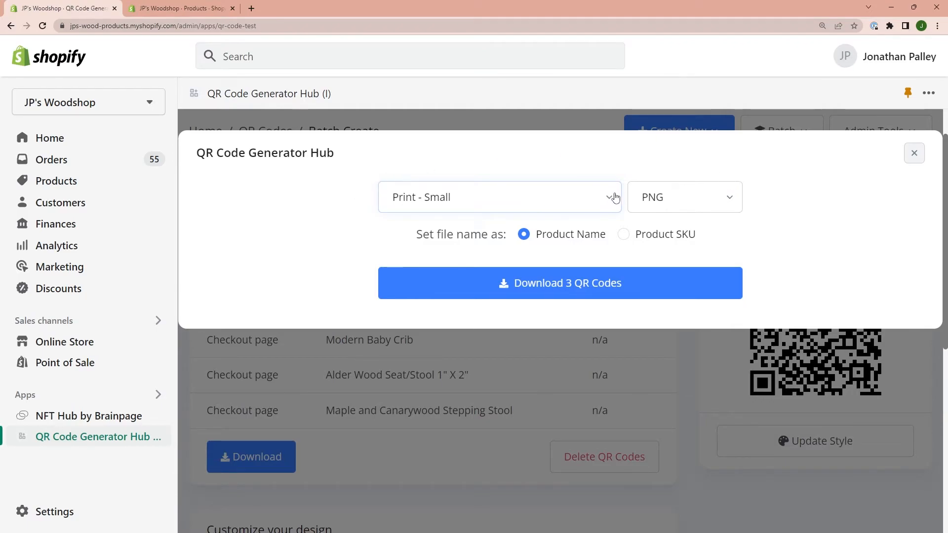
{"action": "left_click", "coordinate": [651, 195]}
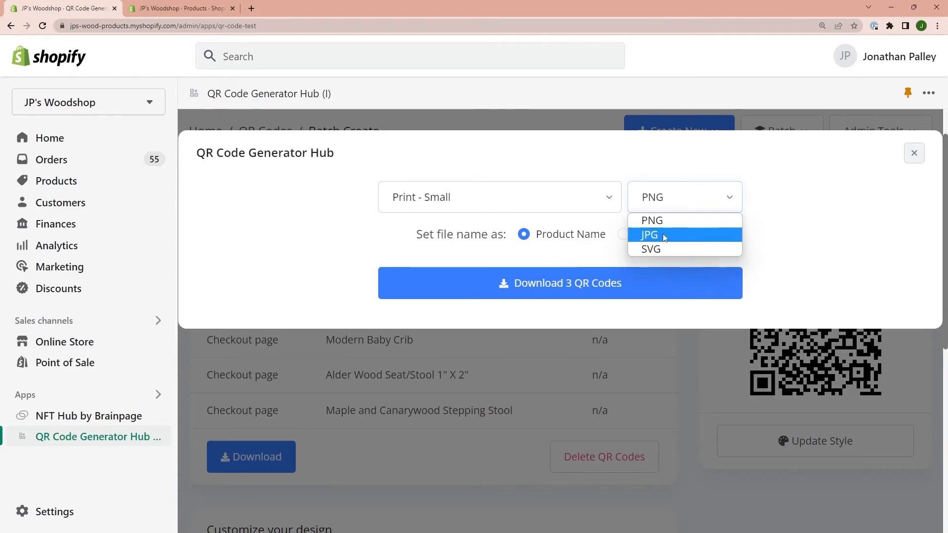
{"action": "left_click", "coordinate": [664, 221]}
{"action": "left_click", "coordinate": [524, 203]}
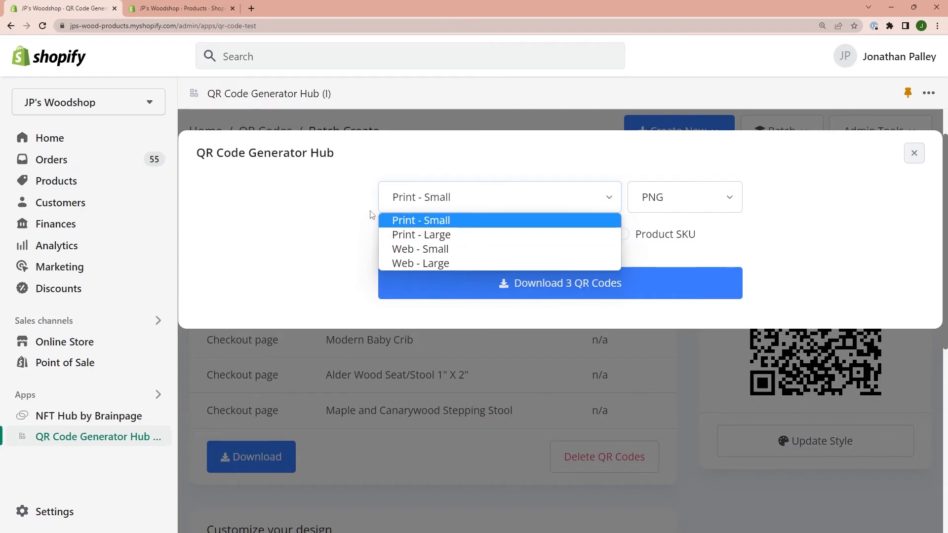
{"action": "left_click", "coordinate": [339, 194]}
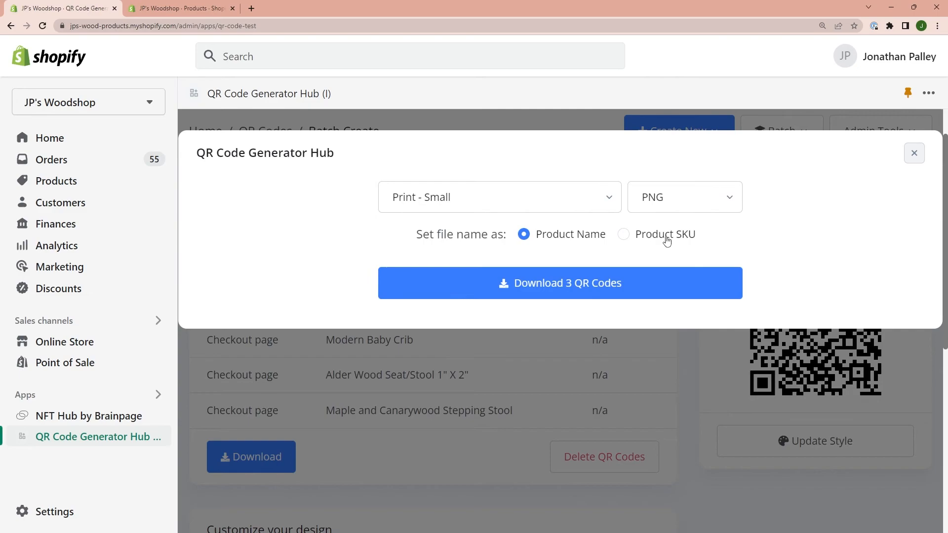
{"action": "left_click", "coordinate": [578, 288]}
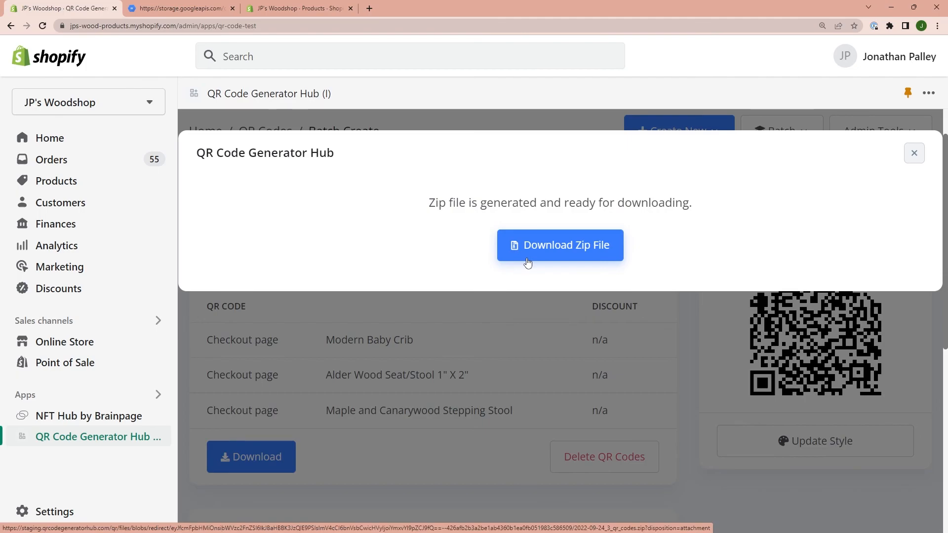
{"action": "left_click", "coordinate": [914, 153]}
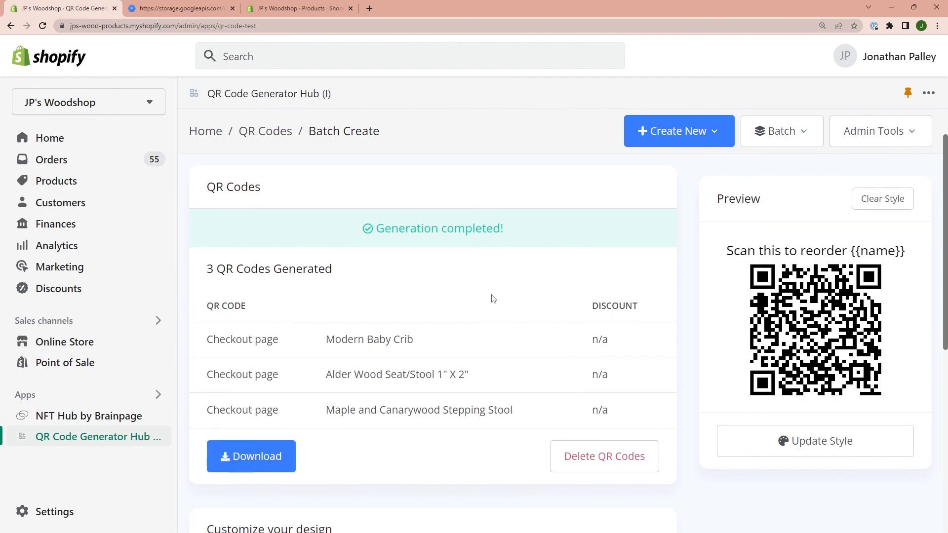
{"action": "scroll", "coordinate": [492, 298], "scroll_direction": "down", "scroll_amount": 1}
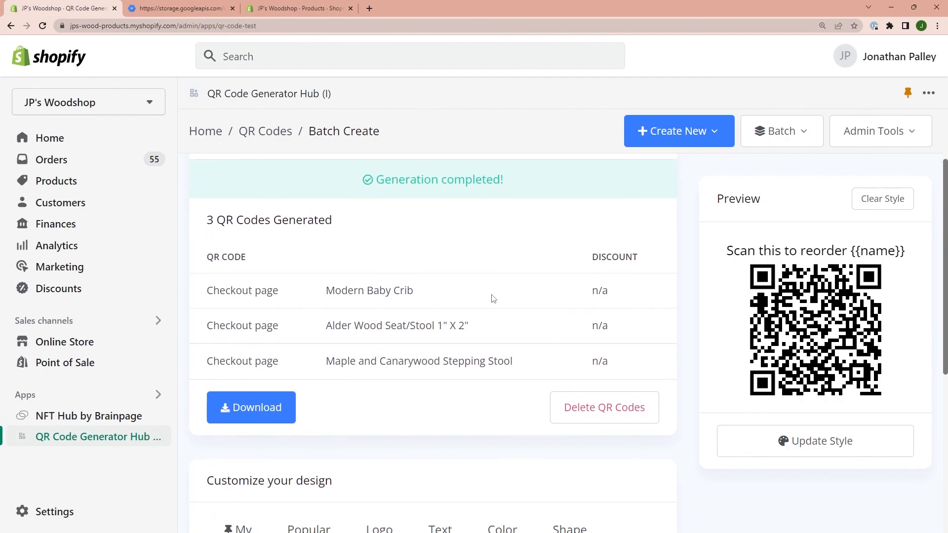
{"action": "scroll", "coordinate": [492, 298], "scroll_direction": "down", "scroll_amount": 1}
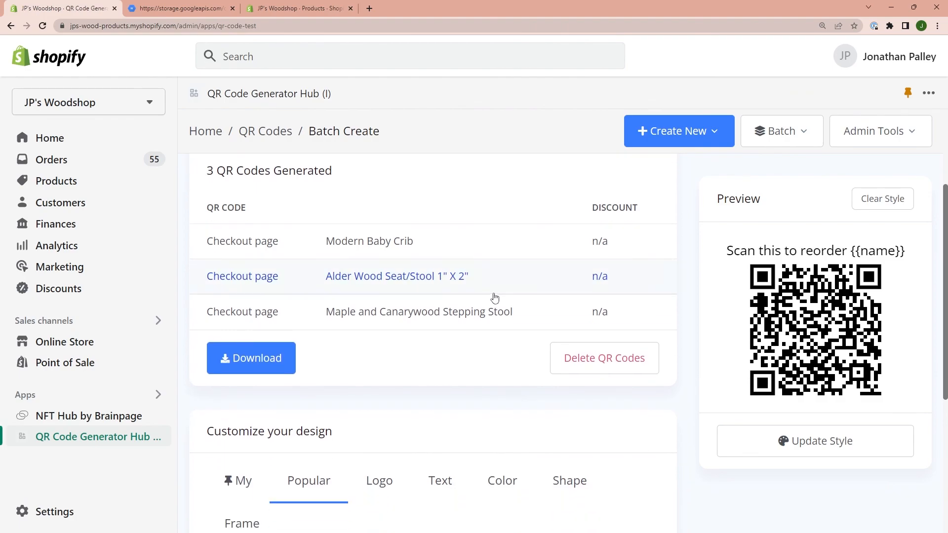
{"action": "scroll", "coordinate": [392, 225], "scroll_direction": "up", "scroll_amount": 3}
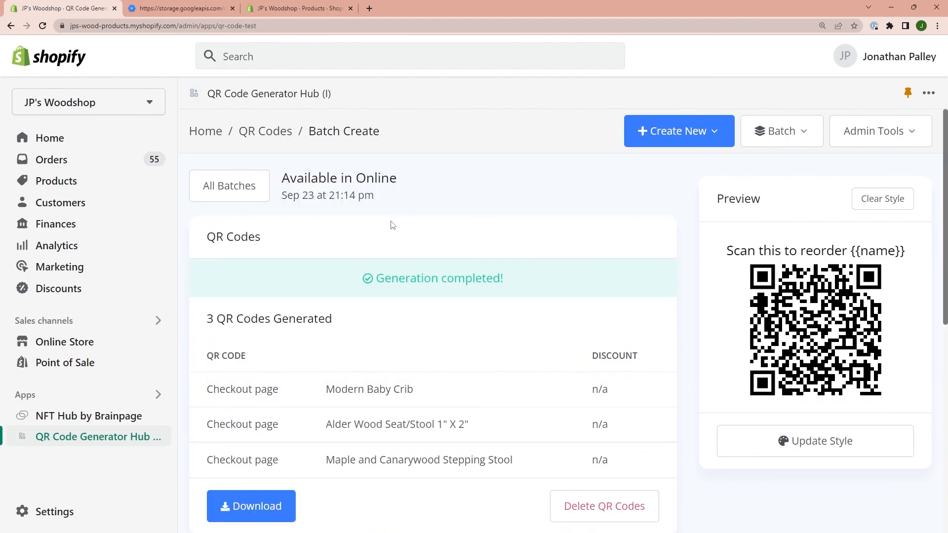